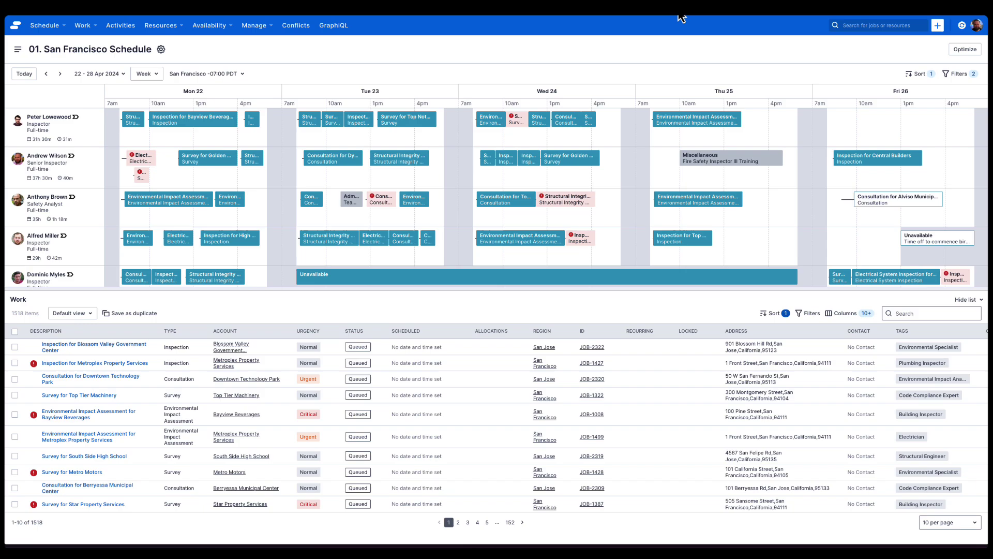
left_click(154, 206)
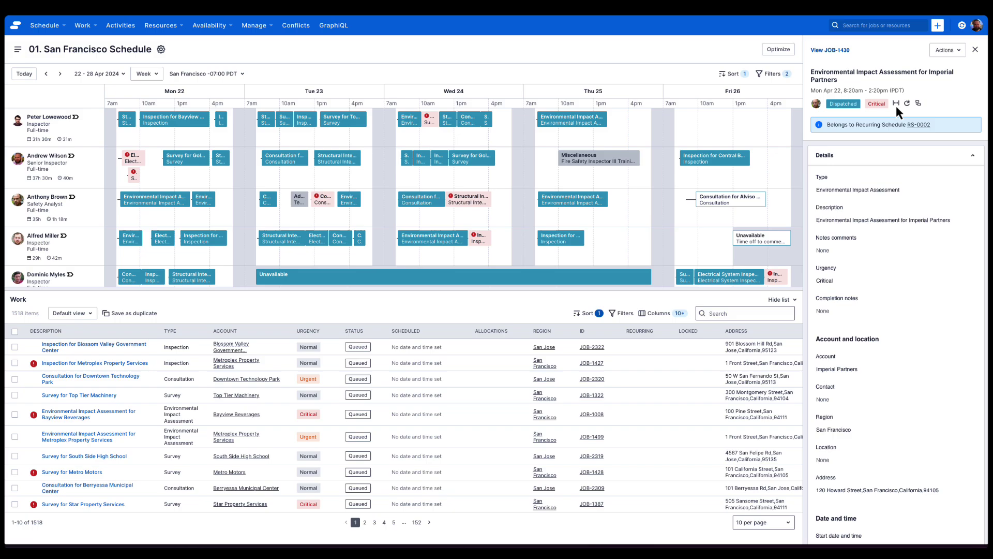
mouse_move(897, 106)
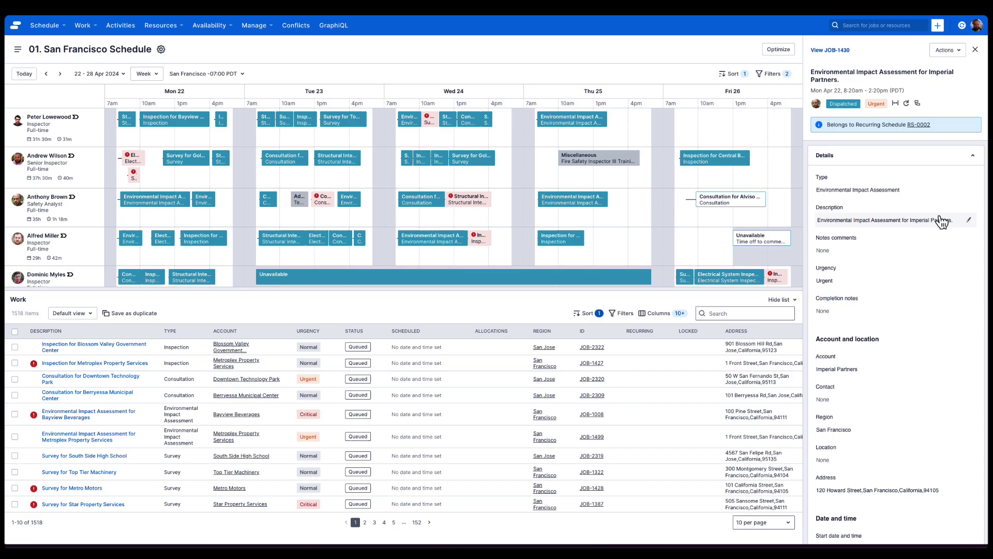
Step: Collapse Details and keep the custom fields at meeting room 4C with a four-star audit rating
left_click(973, 160)
left_click(974, 160)
left_click(974, 160)
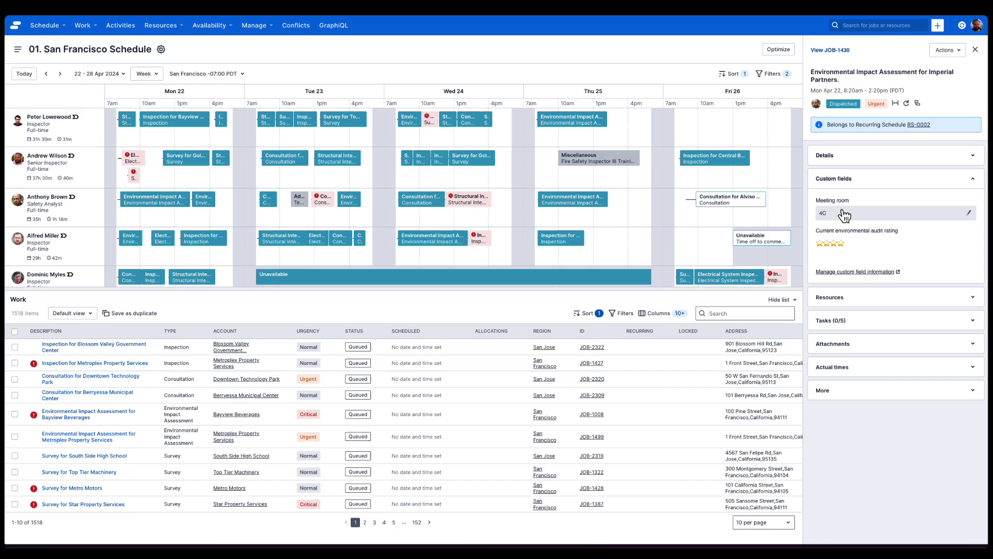
left_click(866, 249)
left_click(879, 278)
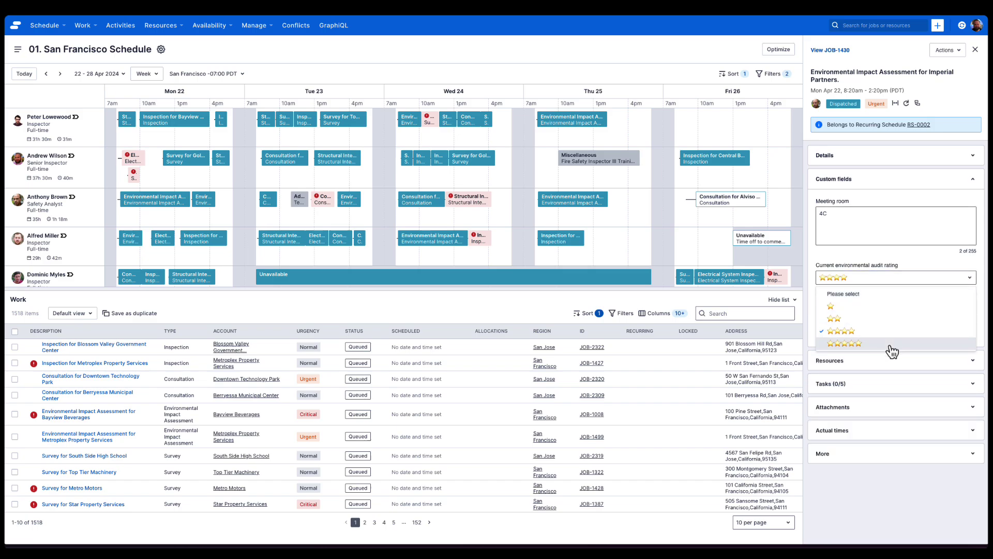
left_click(899, 265)
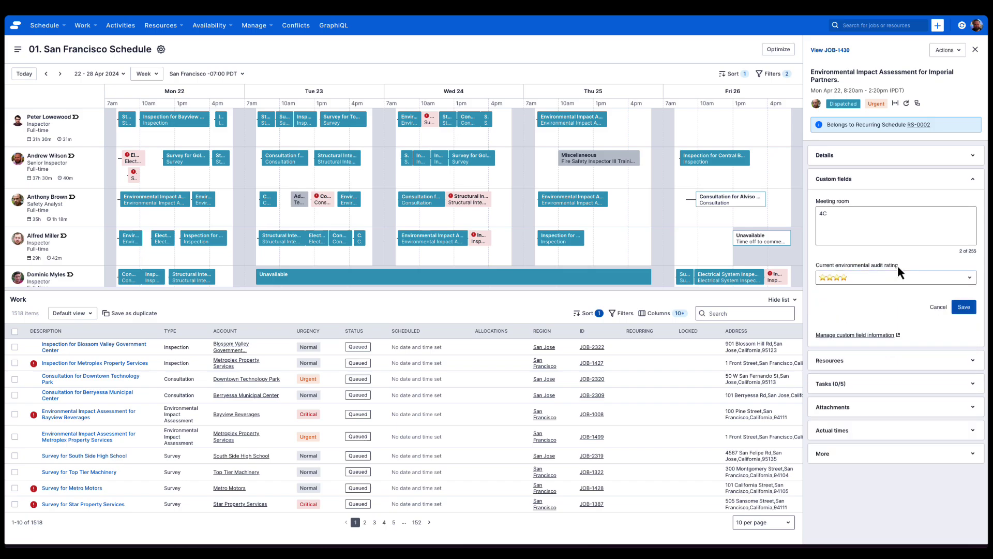
left_click(938, 308)
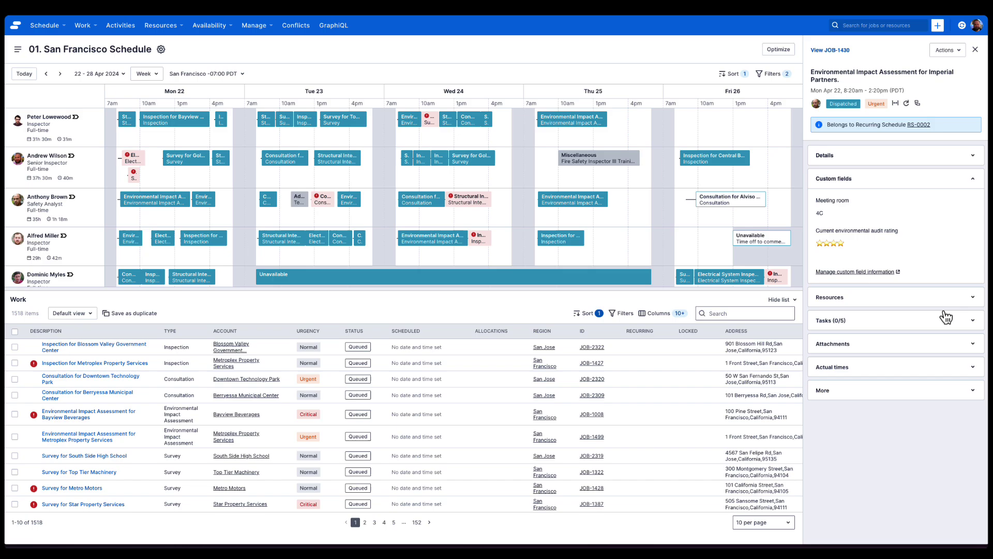
Step: Look over the job's resources and its five tasks, collapsing each section afterwards
left_click(941, 309)
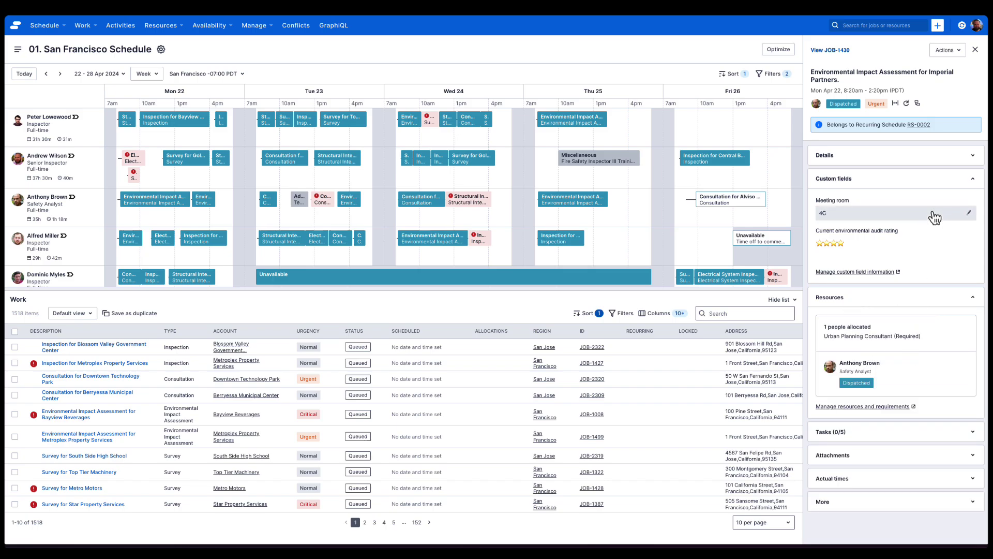
left_click(972, 178)
left_click(975, 204)
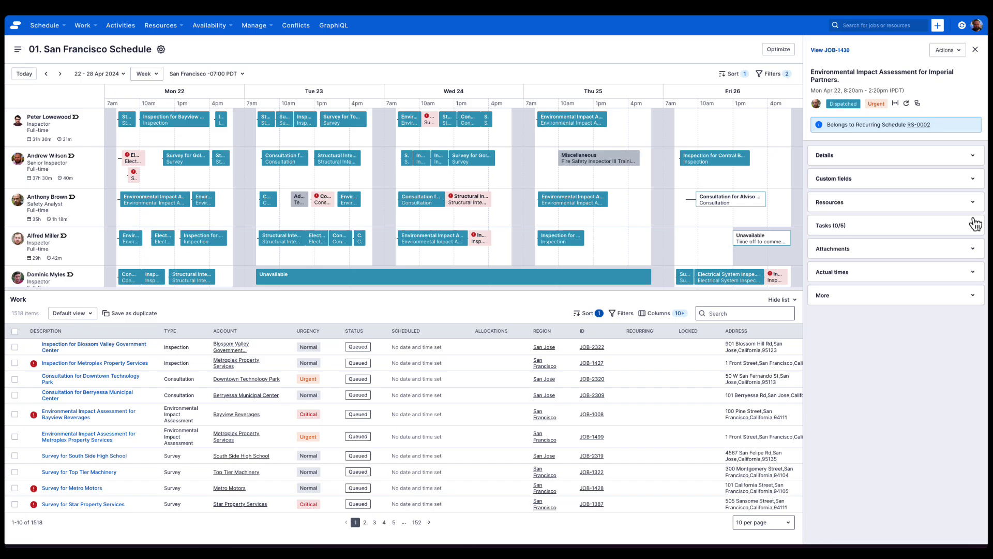
left_click(974, 225)
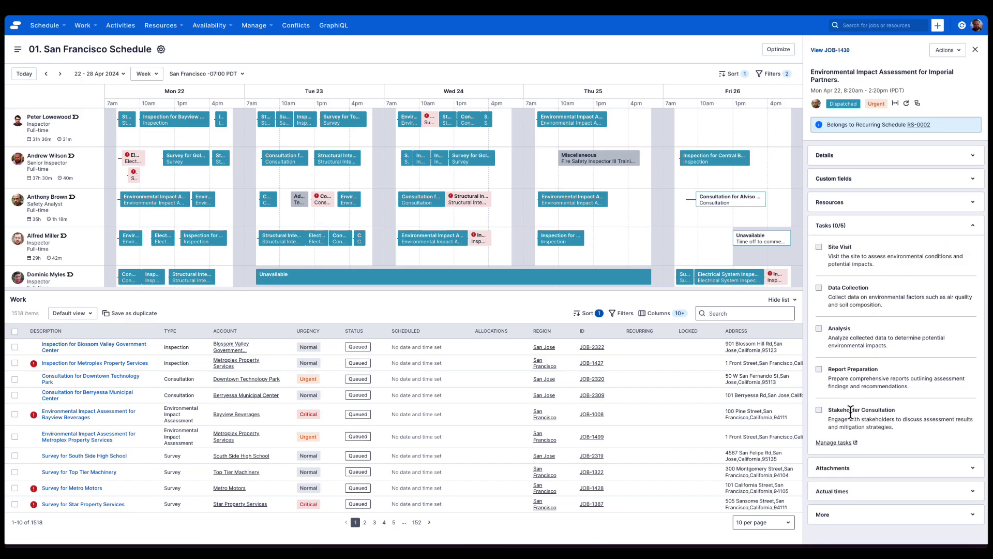
left_click(976, 233)
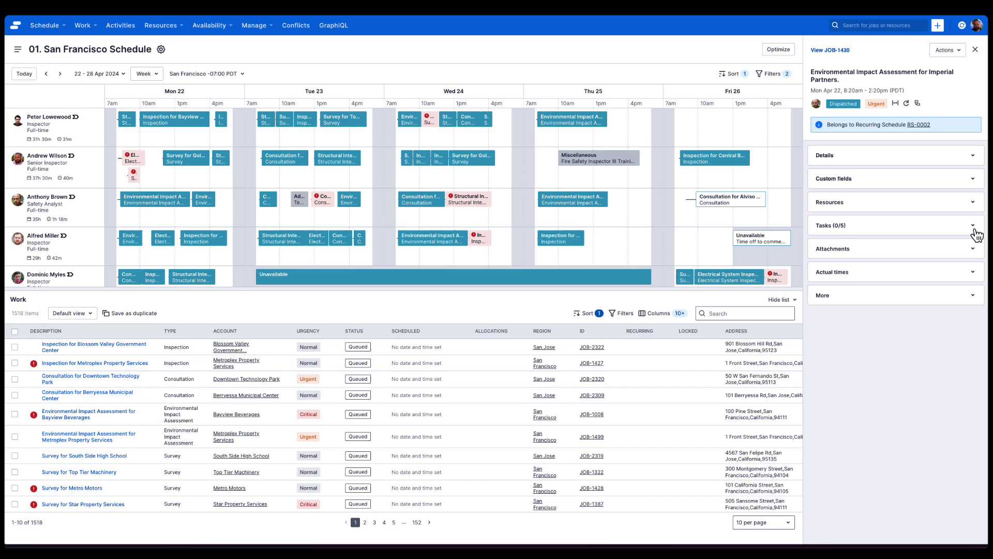
Step: Upload siteMap.png from Documents through the Attachments browse box
left_click(973, 249)
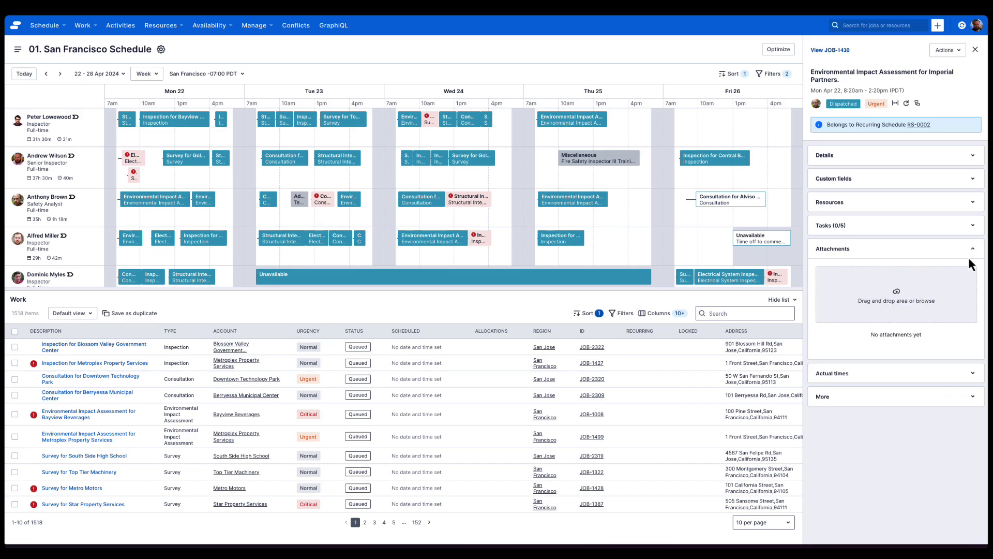
left_click(899, 292)
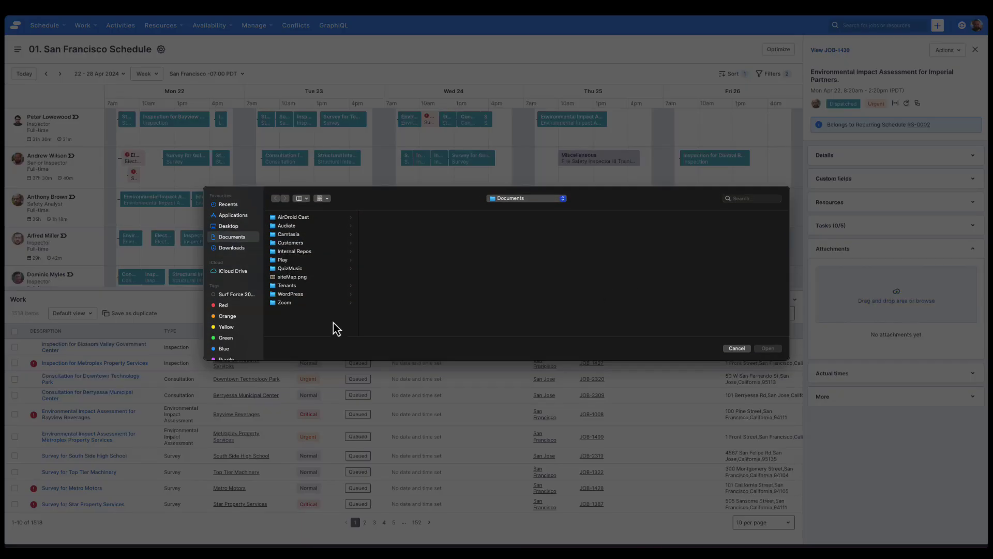
left_click(287, 278)
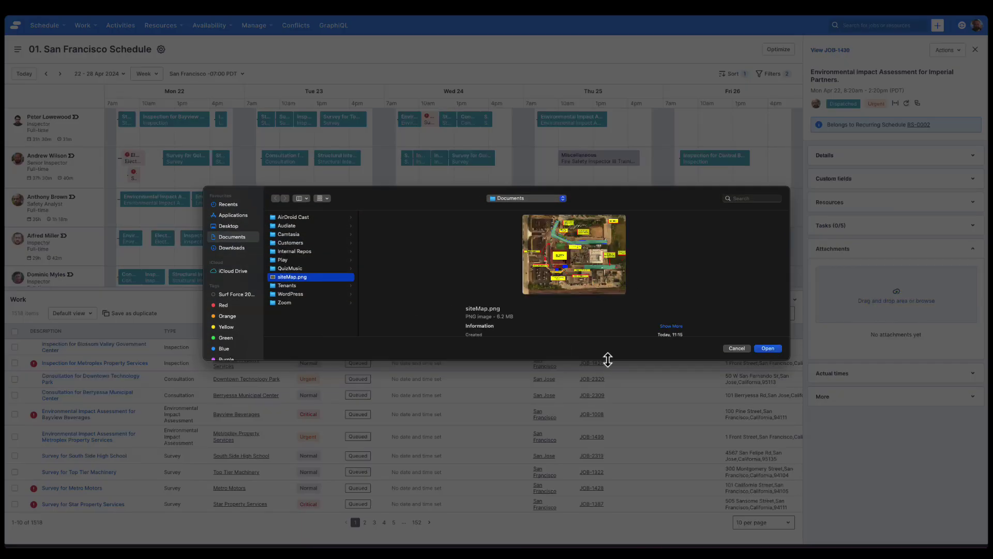
left_click(767, 349)
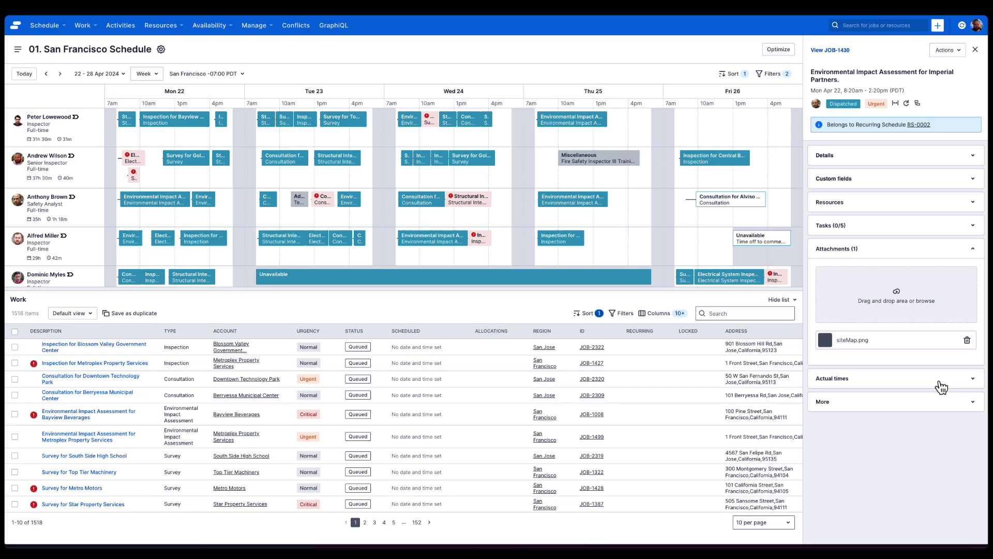
Step: Expand Actual times, scroll through the status timeline, then return to the panel top
left_click(940, 383)
scroll(887, 386, "down", 2)
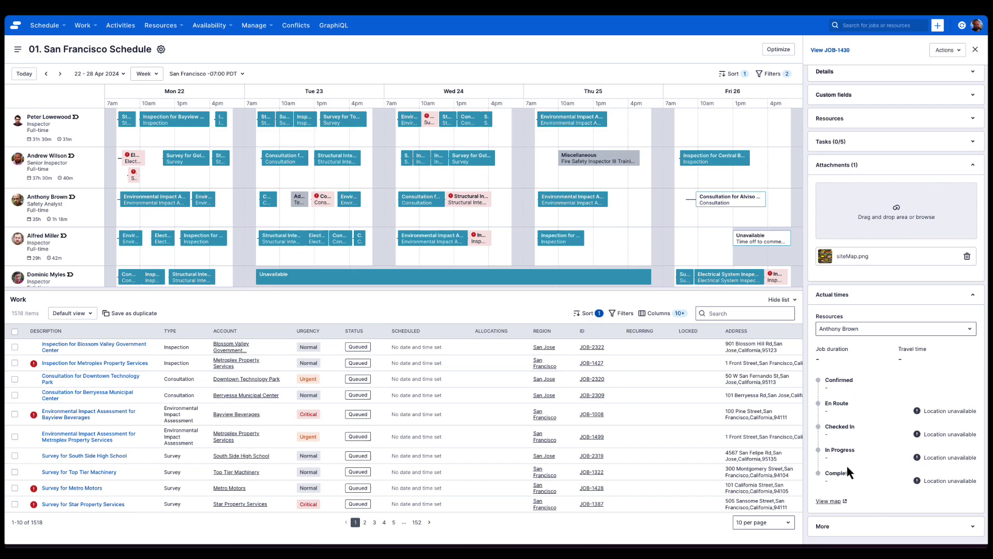
mouse_move(917, 104)
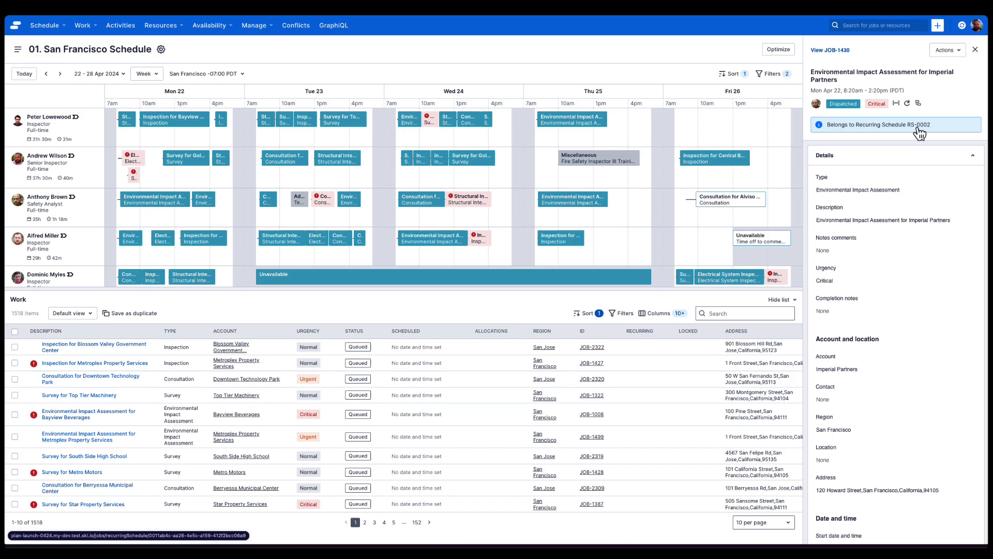
left_click(958, 51)
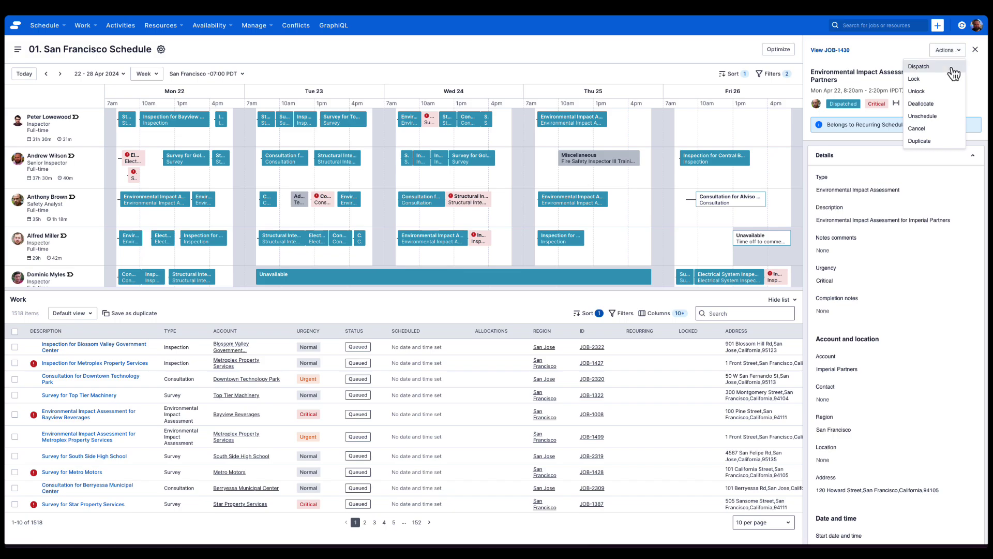
left_click(942, 104)
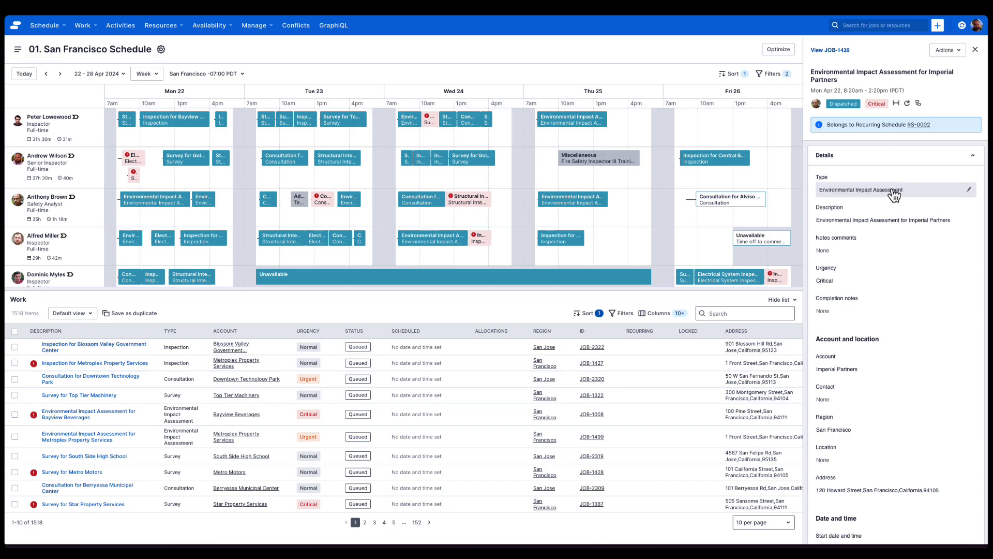
Step: Append a period to the description, set urgency to Urgent, and save for just this work item
left_click(965, 224)
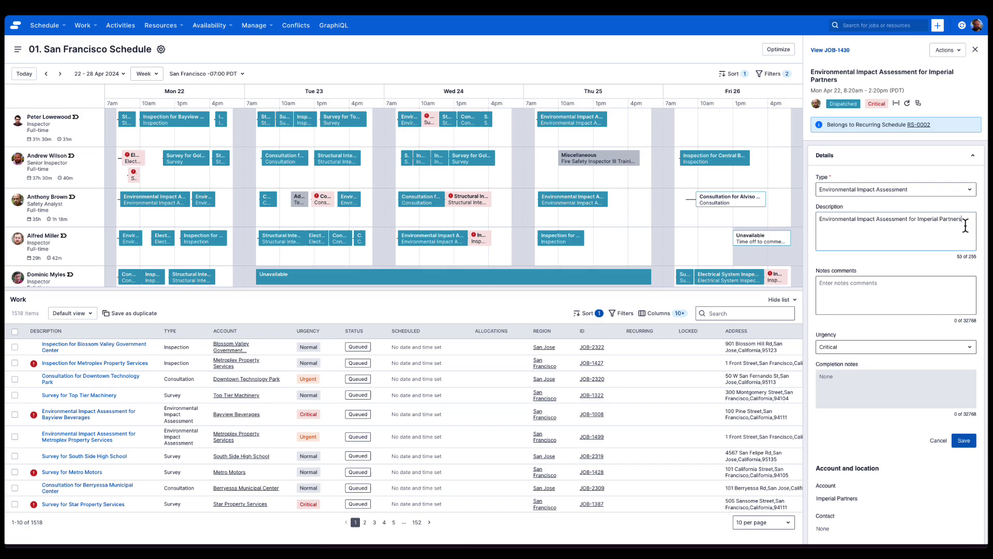
type(".")
left_click(865, 290)
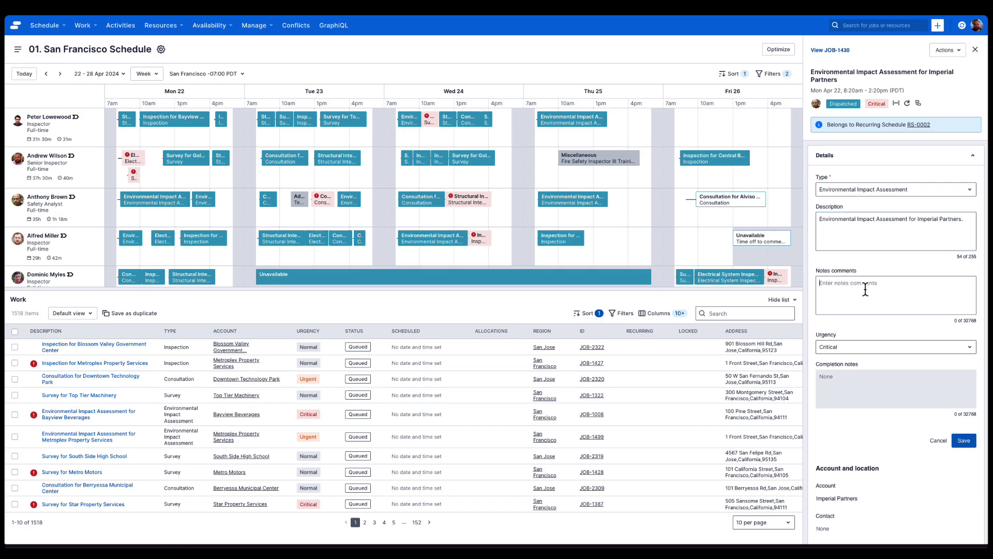
left_click(864, 348)
left_click(864, 388)
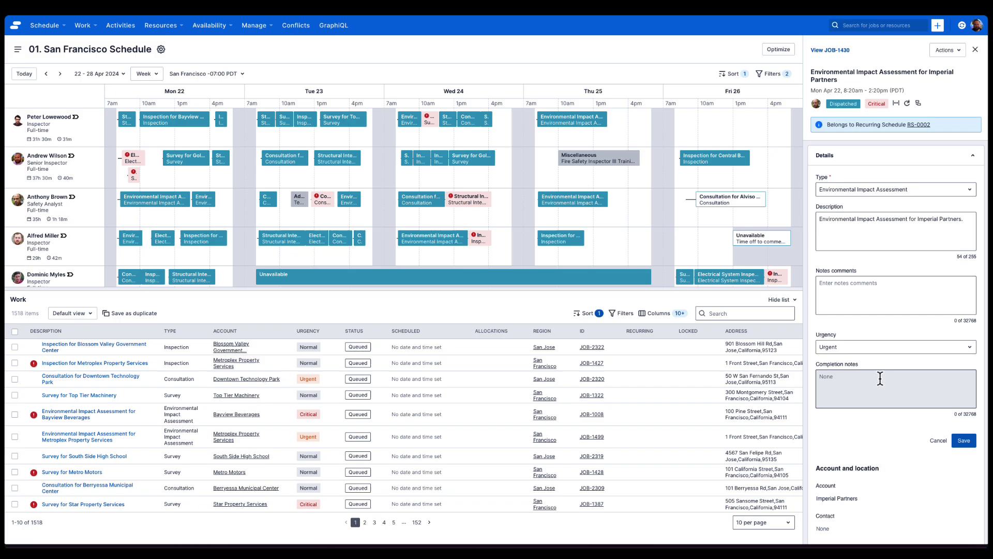
left_click(963, 440)
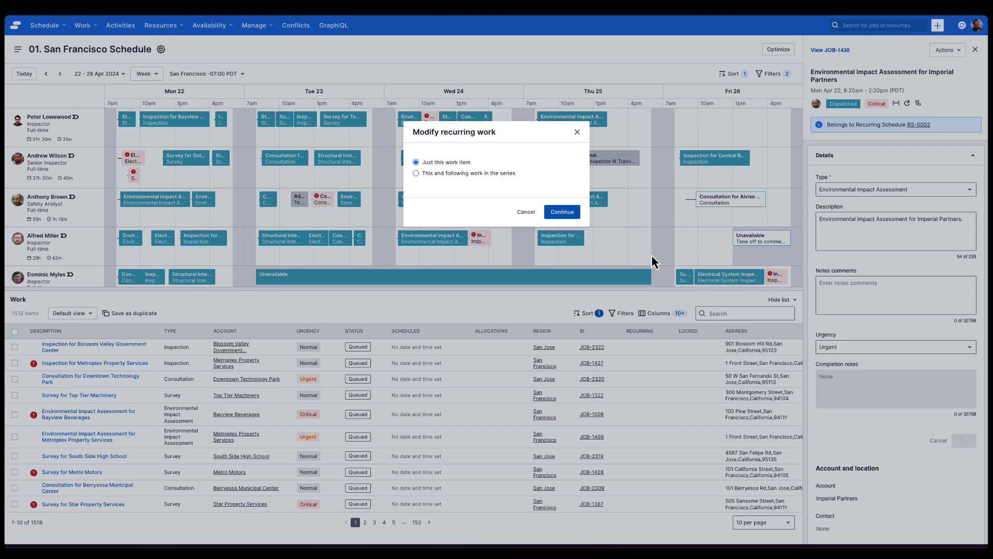
left_click(570, 214)
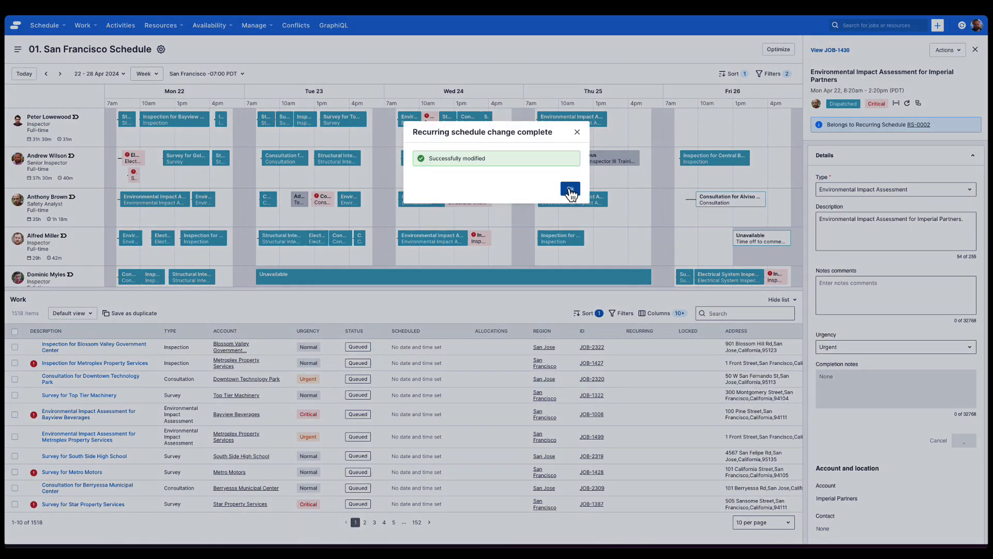
Step: Dismiss the confirmation, collapse More, and expand Details to show the Urgent job
left_click(570, 189)
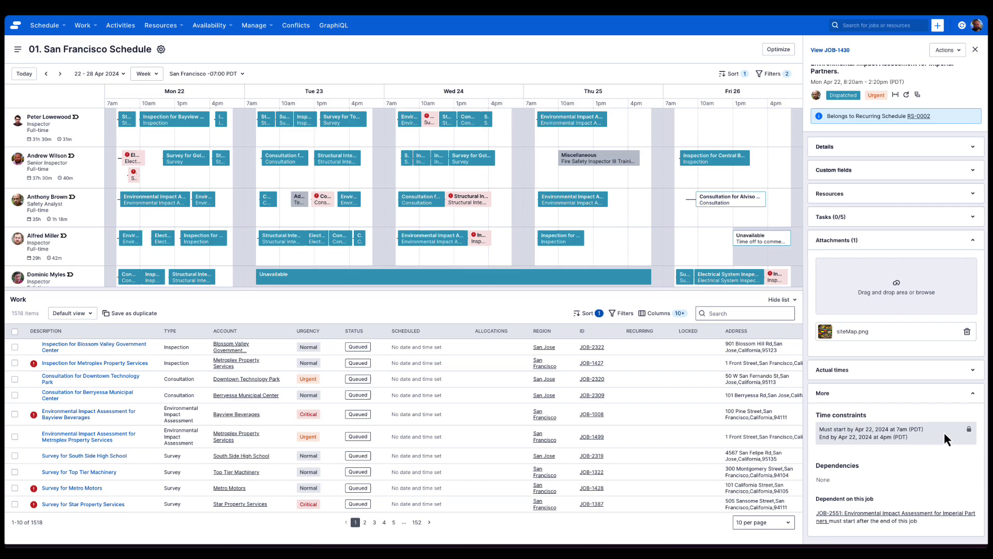
left_click(974, 399)
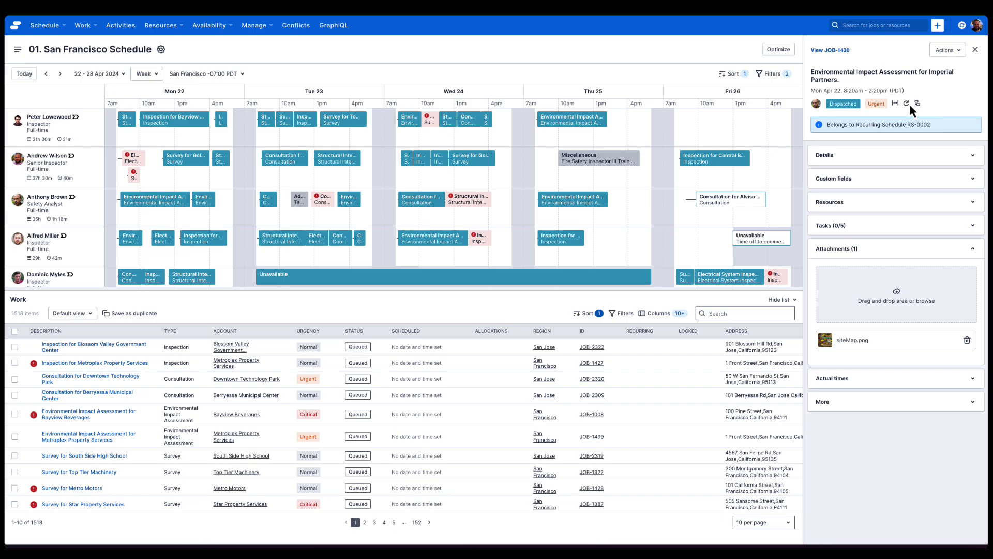
mouse_move(919, 103)
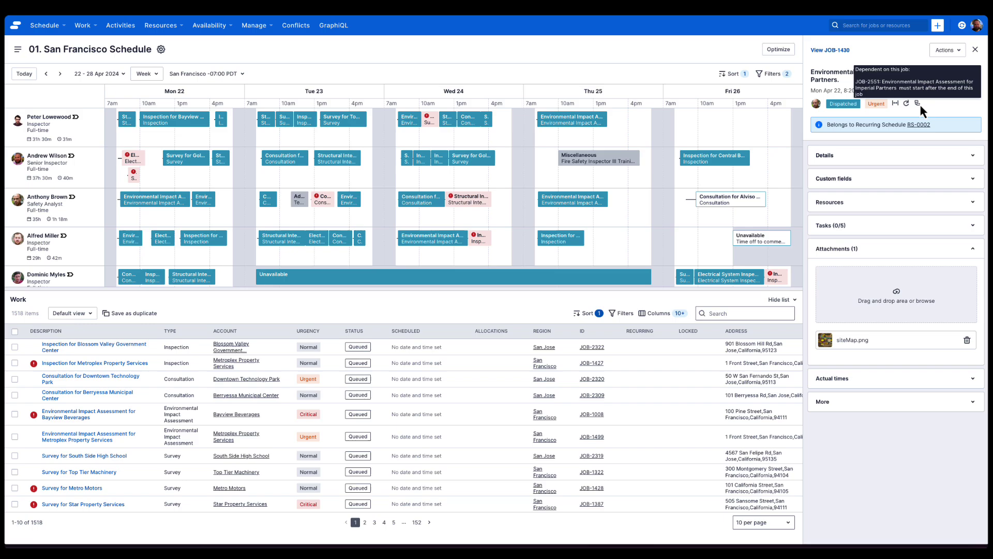
left_click(925, 156)
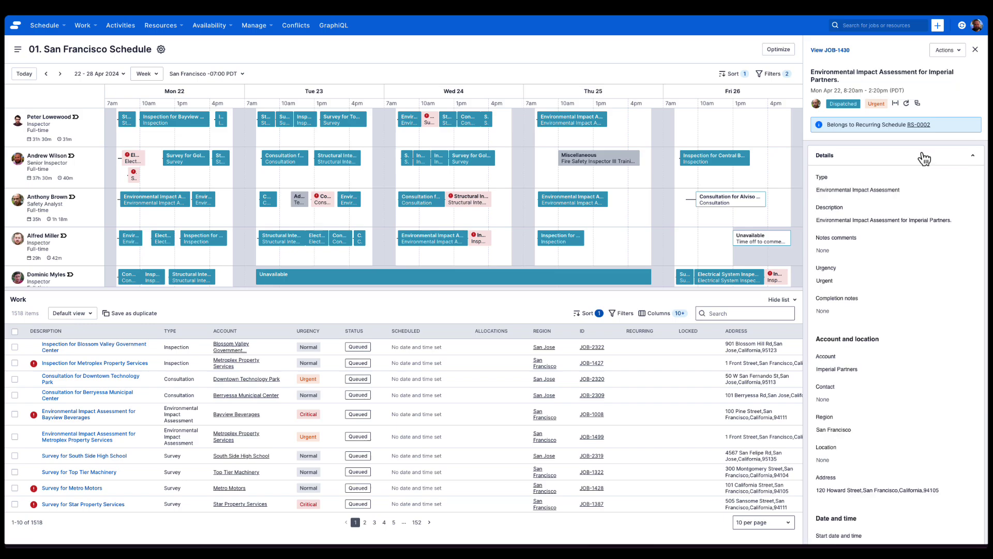